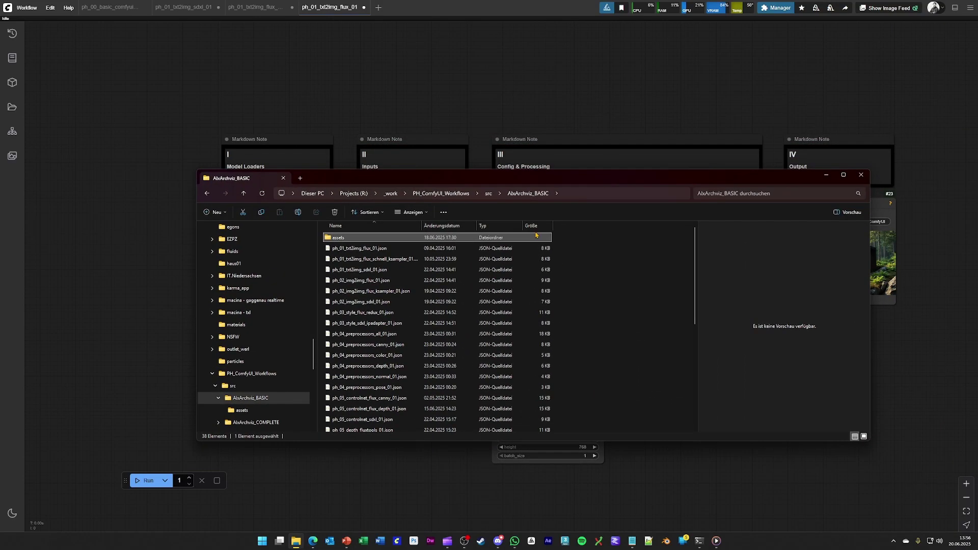
Drag ph_02_img2img_sdxl_01.json from File Explorer onto the ComfyUI canvas to load it
click(369, 304)
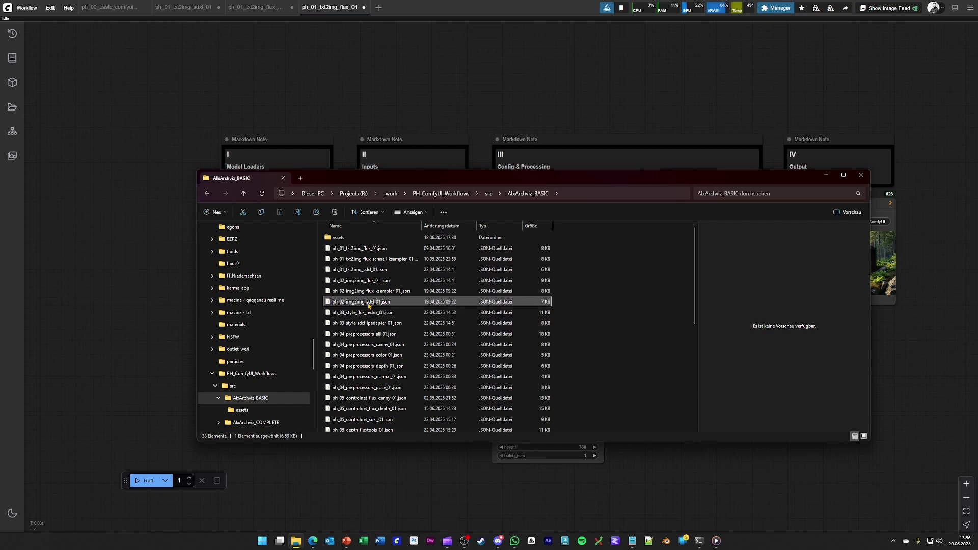
drag(371, 304, 467, 102)
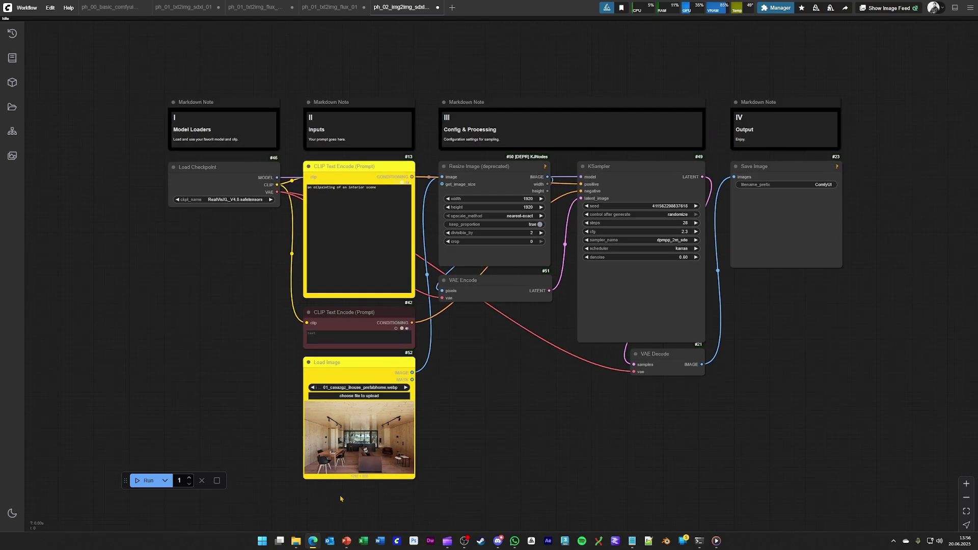
Load the 01_casazgz_ihouse_prefabhome photo from the assets folder into the Load Image node
mouse_move(296, 541)
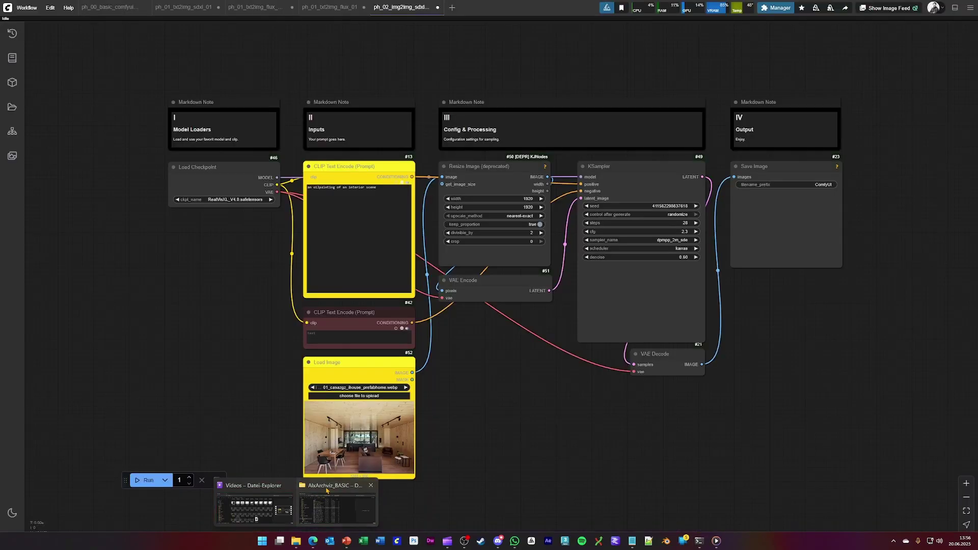
click(316, 510)
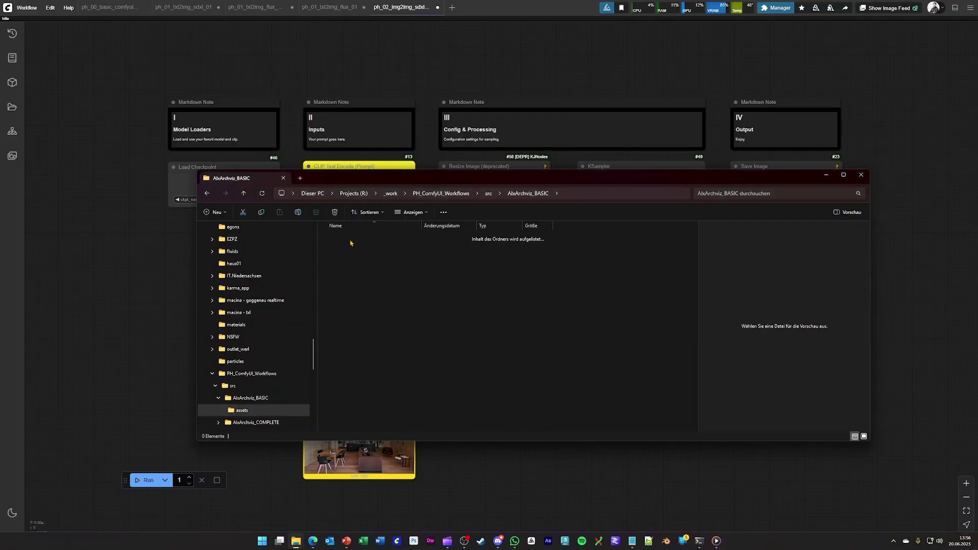
drag(440, 179, 659, 223)
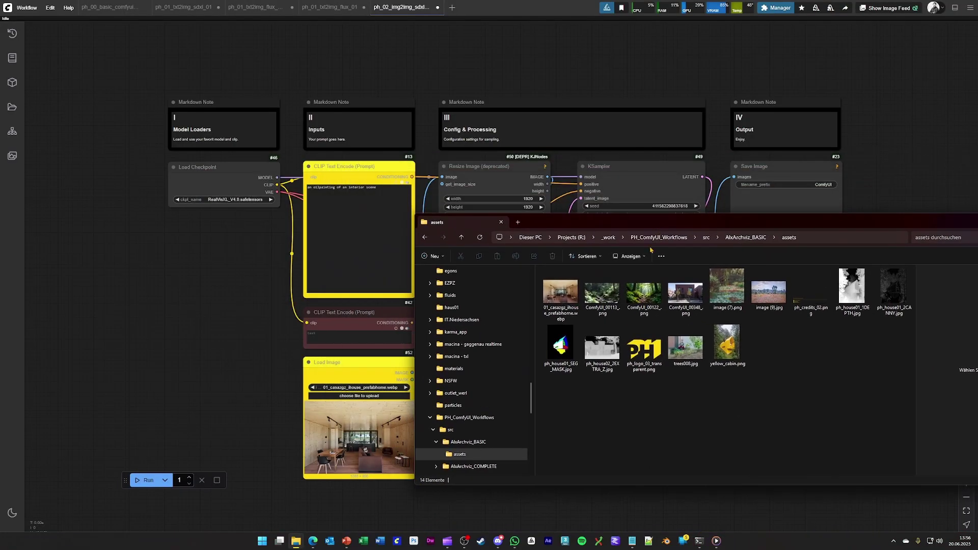
drag(567, 295, 343, 425)
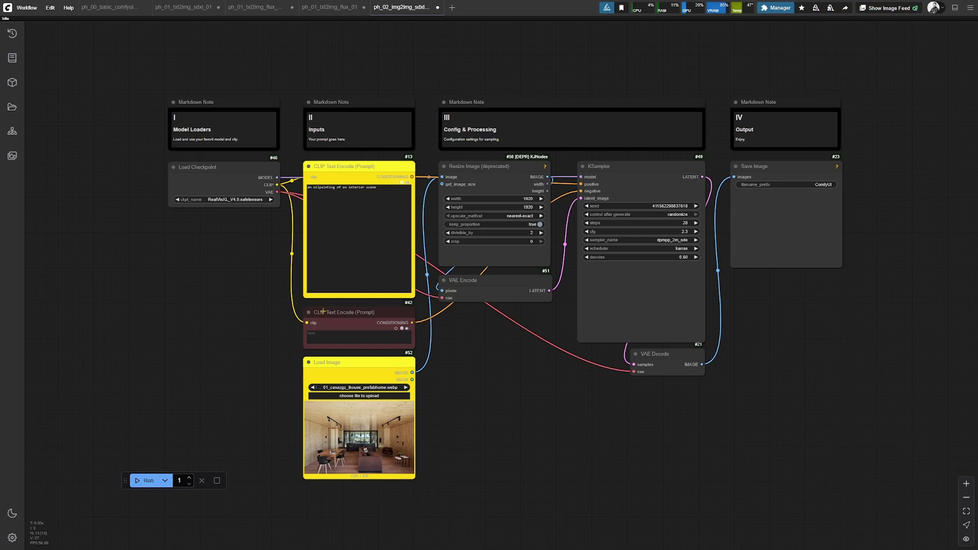
Run the SDXL img2img workflow at denoise 0.60 to get an oil-painting interior
click(142, 480)
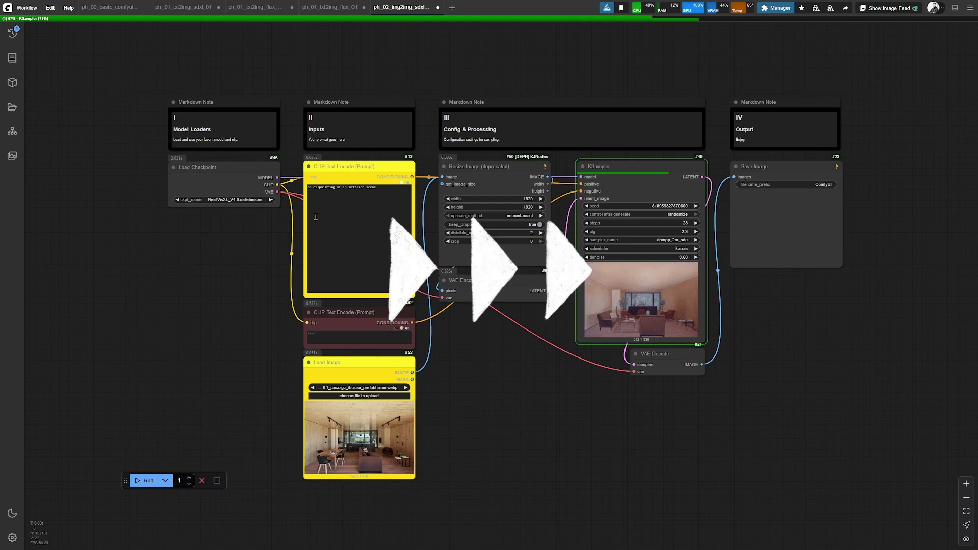
scroll(315, 195, up, 3)
scroll(326, 183, up, 2)
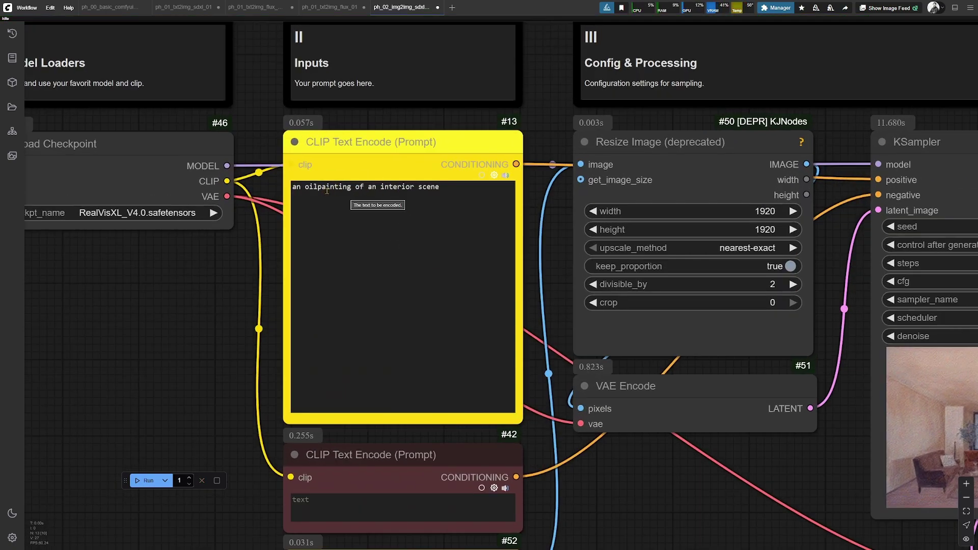
scroll(327, 190, down, 4)
drag(567, 456, 598, 285)
scroll(433, 385, up, 4)
scroll(411, 359, down, 4)
scroll(723, 257, up, 6)
scroll(723, 257, up, 1)
scroll(764, 295, up, 3)
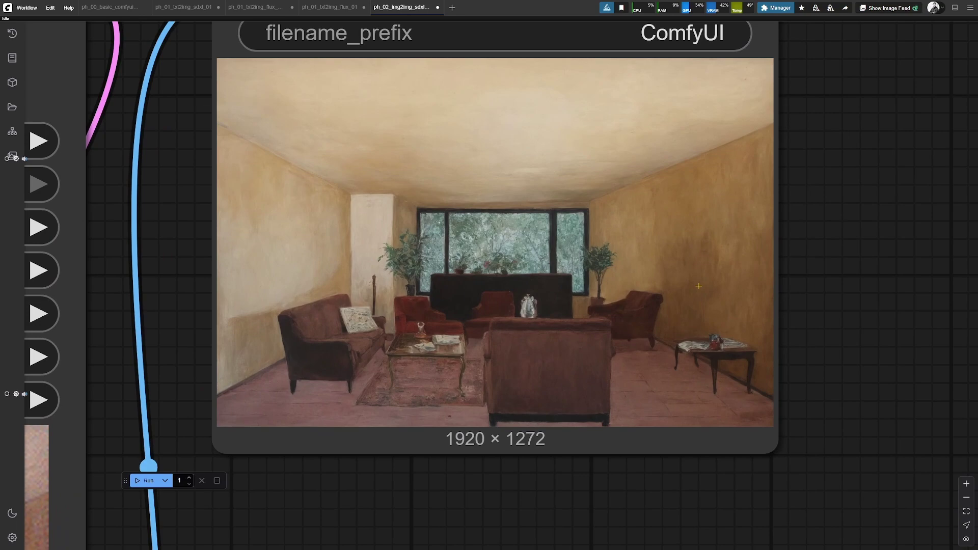
scroll(794, 327, down, 6)
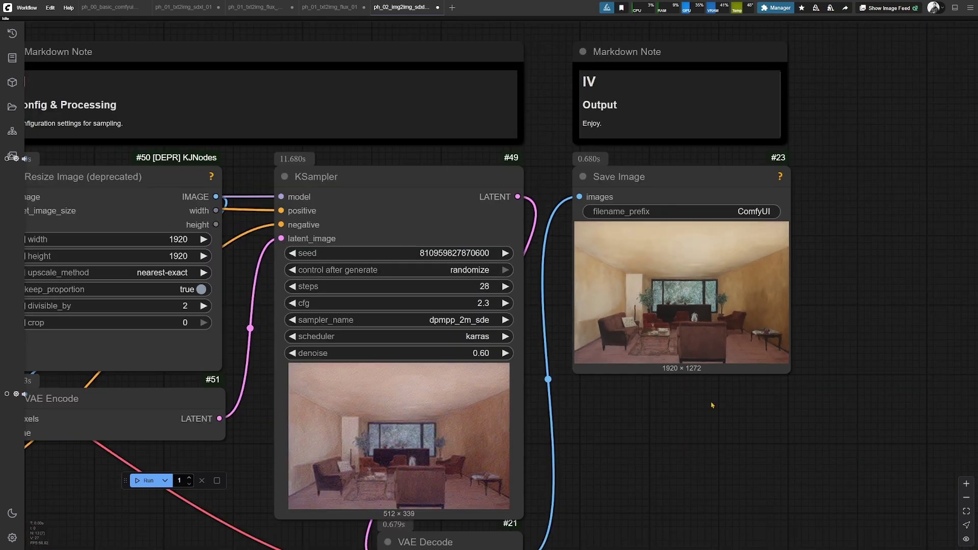
drag(632, 436, 887, 352)
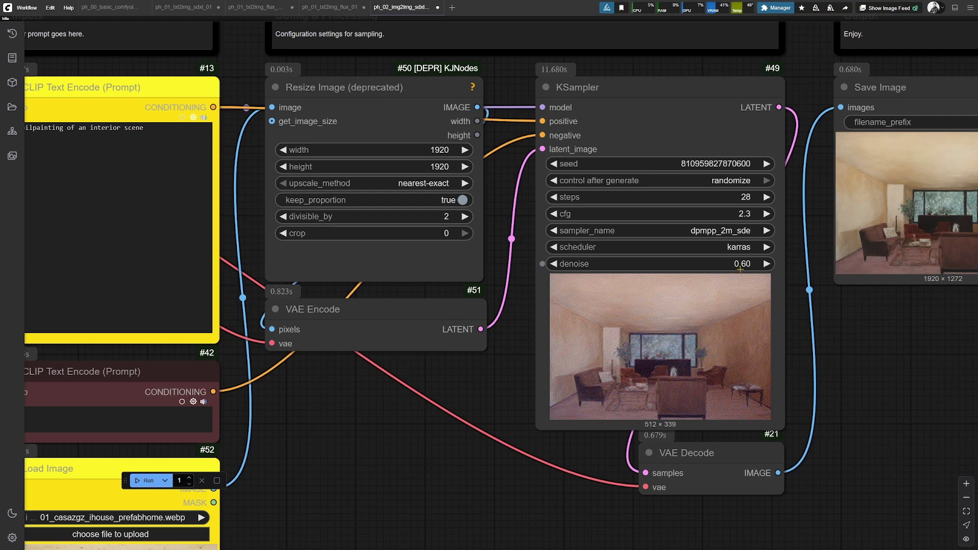
scroll(737, 265, up, 4)
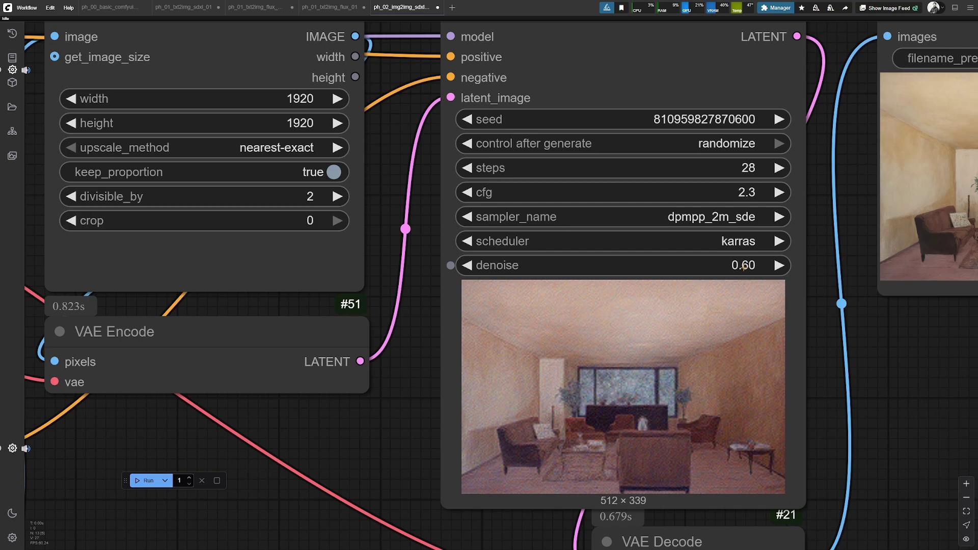
scroll(729, 271, down, 4)
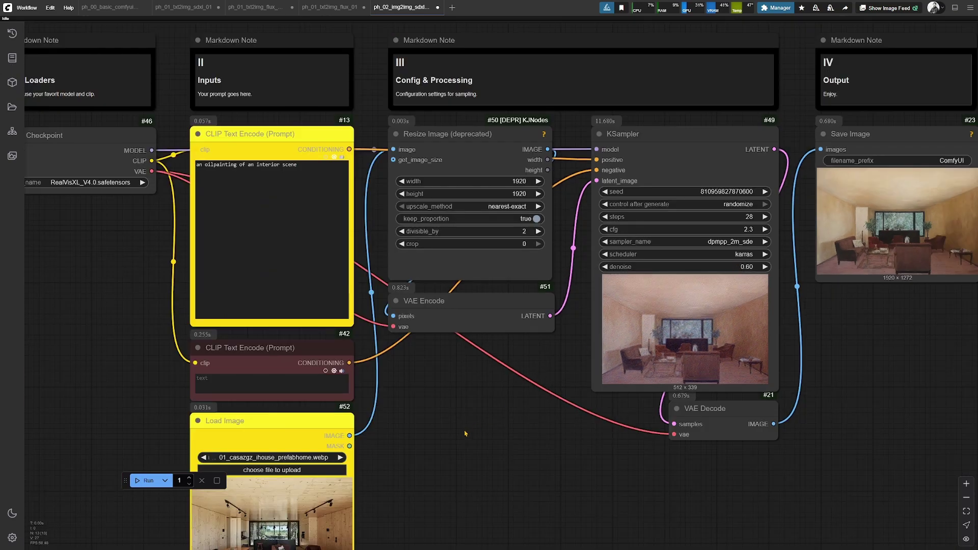
drag(465, 434, 560, 324)
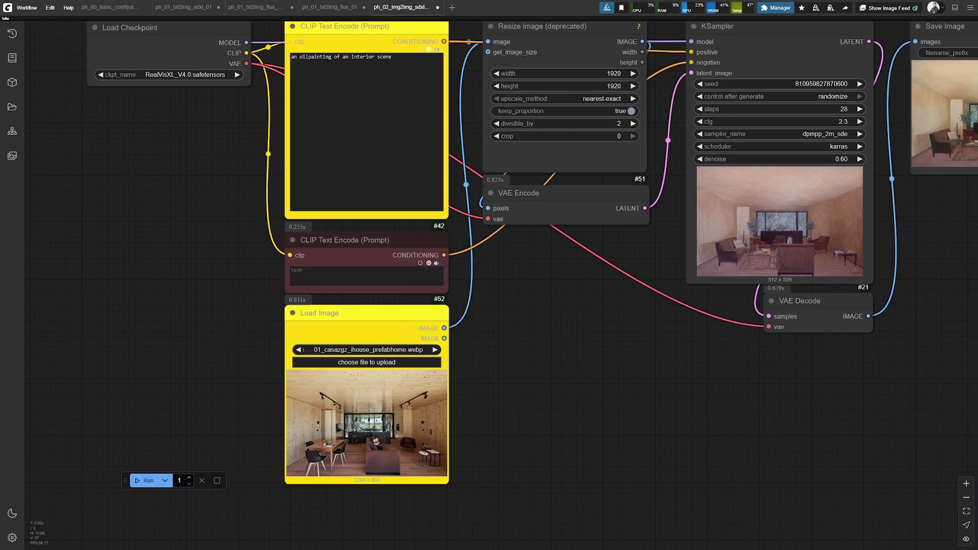
scroll(716, 264, up, 5)
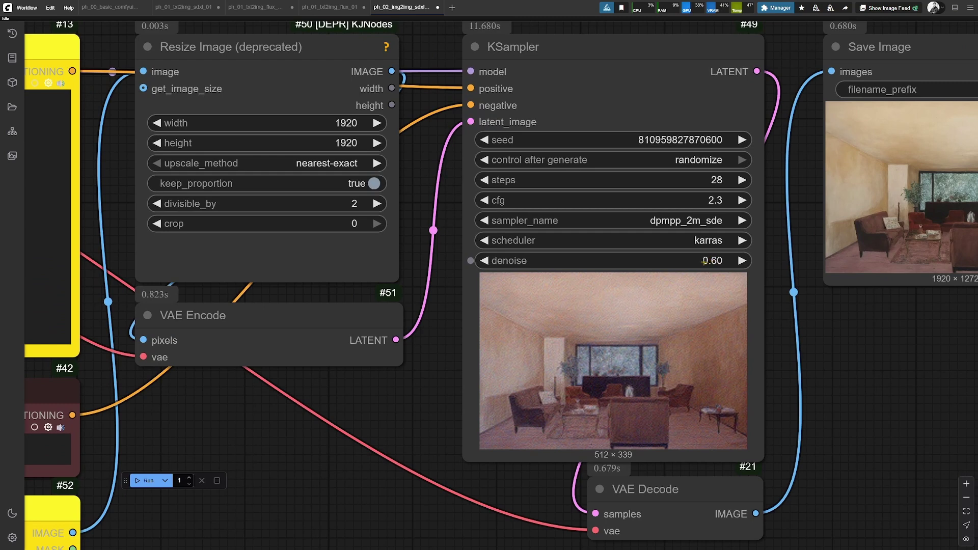
Set KSampler denoise to 1.00 and rerun, producing a reinvented period-room oil painting
drag(711, 260, 740, 262)
scroll(718, 261, down, 5)
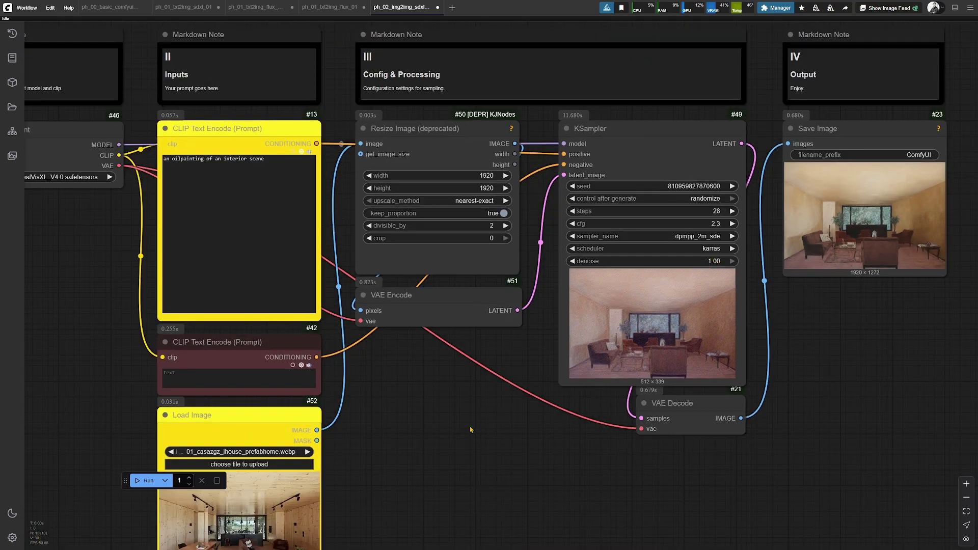
click(146, 481)
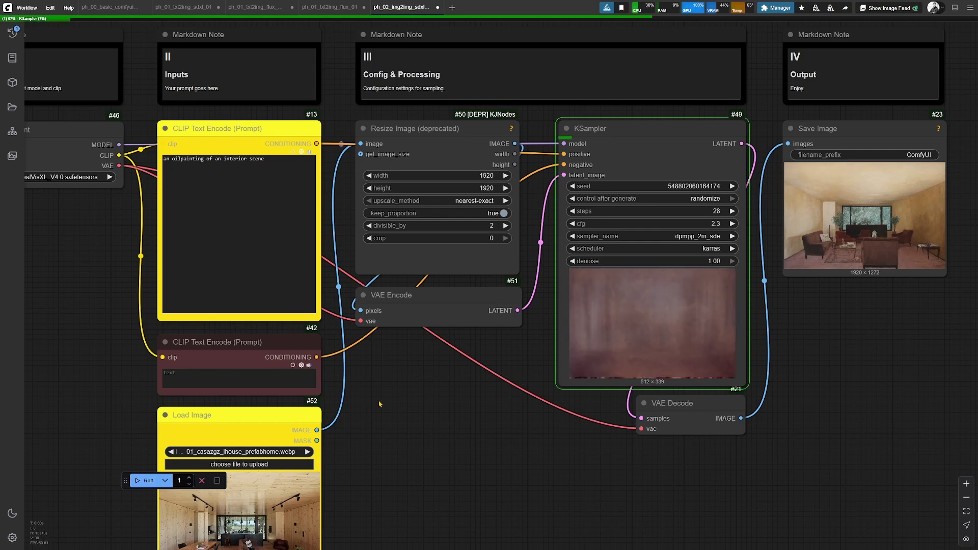
drag(465, 397, 512, 348)
scroll(512, 348, down, 1)
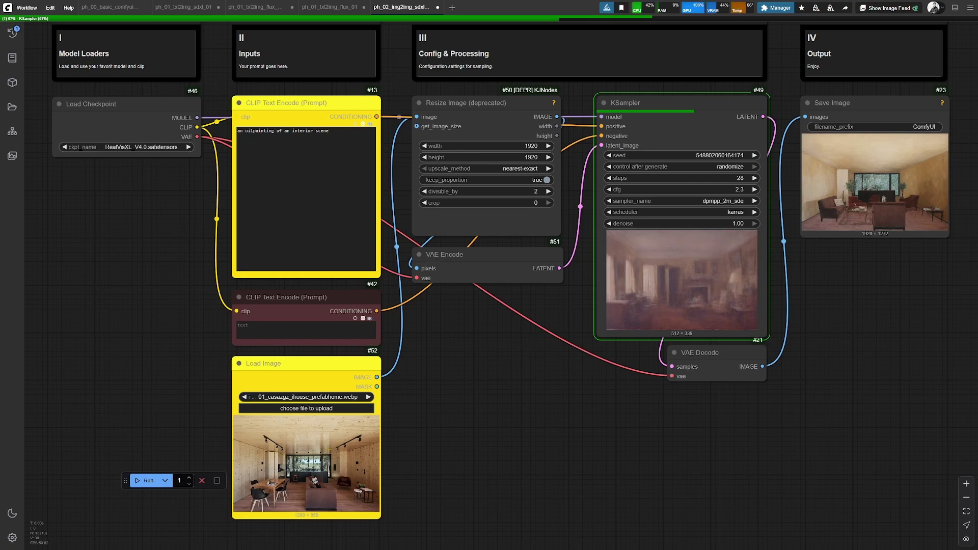
drag(566, 332, 415, 389)
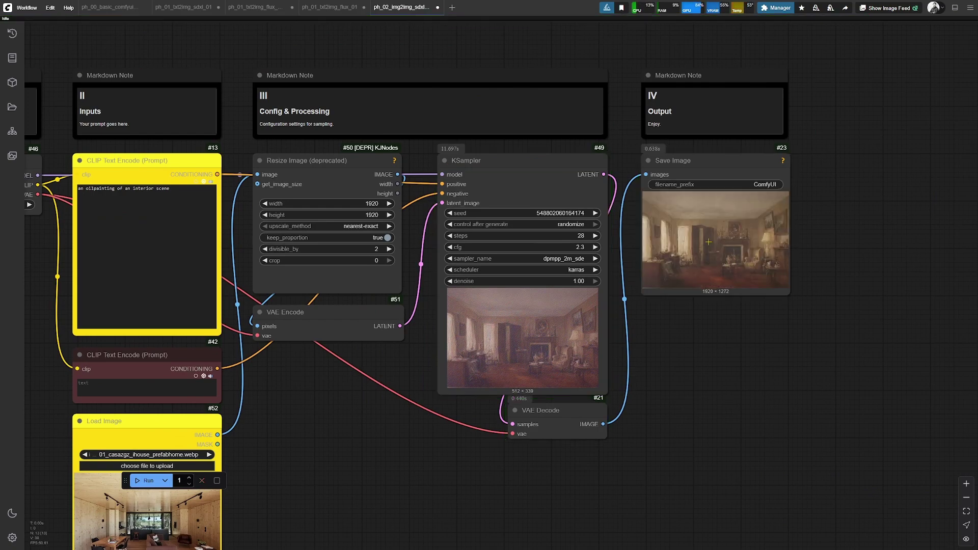
scroll(575, 283, up, 5)
Lower the KSampler denoise to 0.12 and rerun the workflow on the interior photo
drag(586, 273, 547, 274)
key(.)
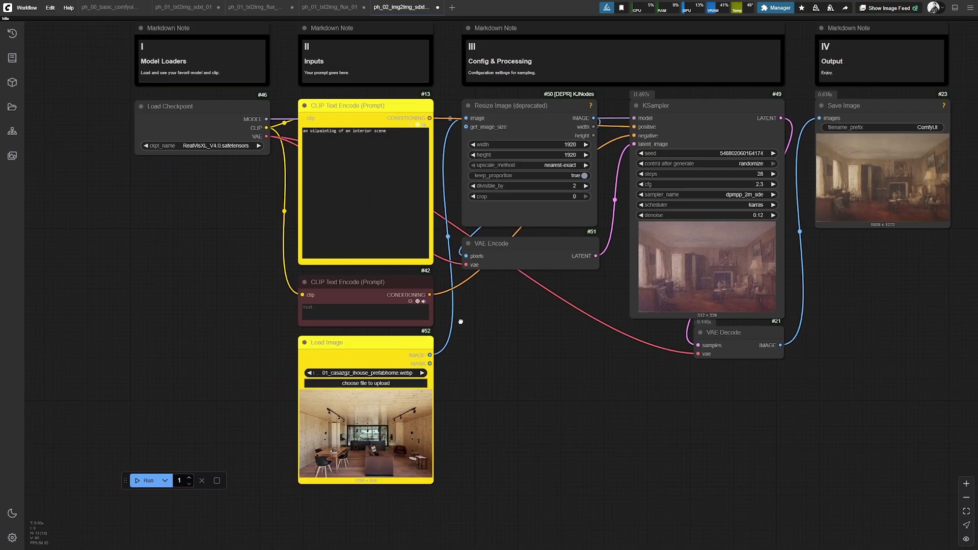
click(143, 481)
drag(581, 328, 549, 359)
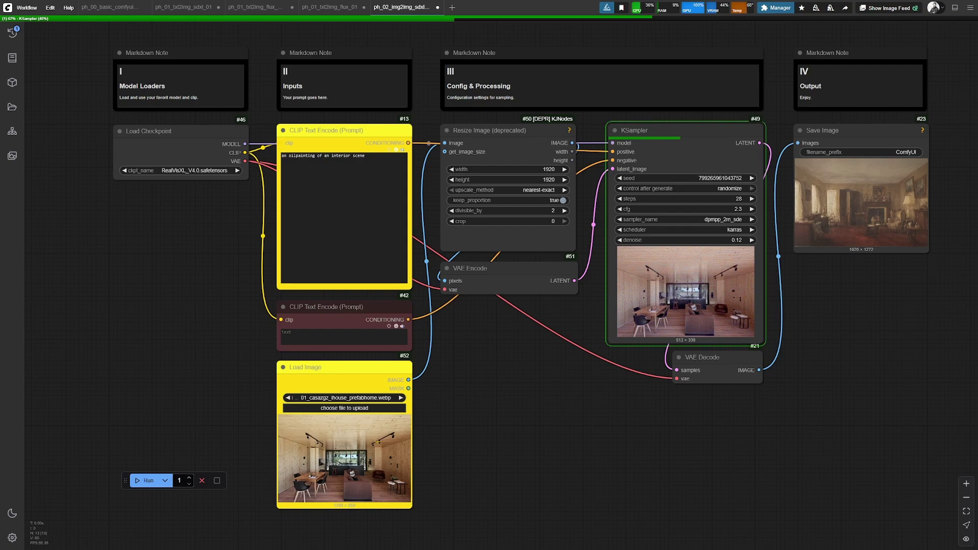
scroll(882, 287, up, 7)
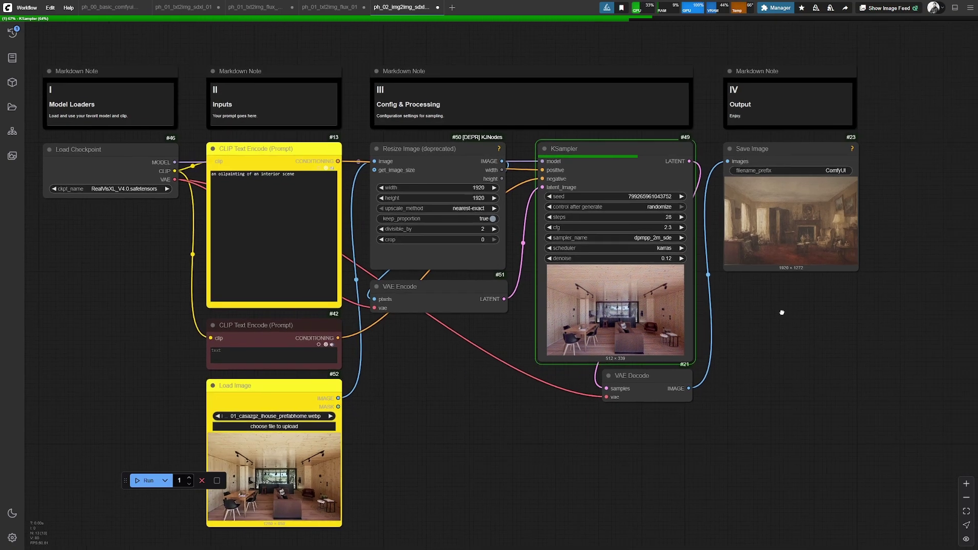
scroll(680, 259, up, 7)
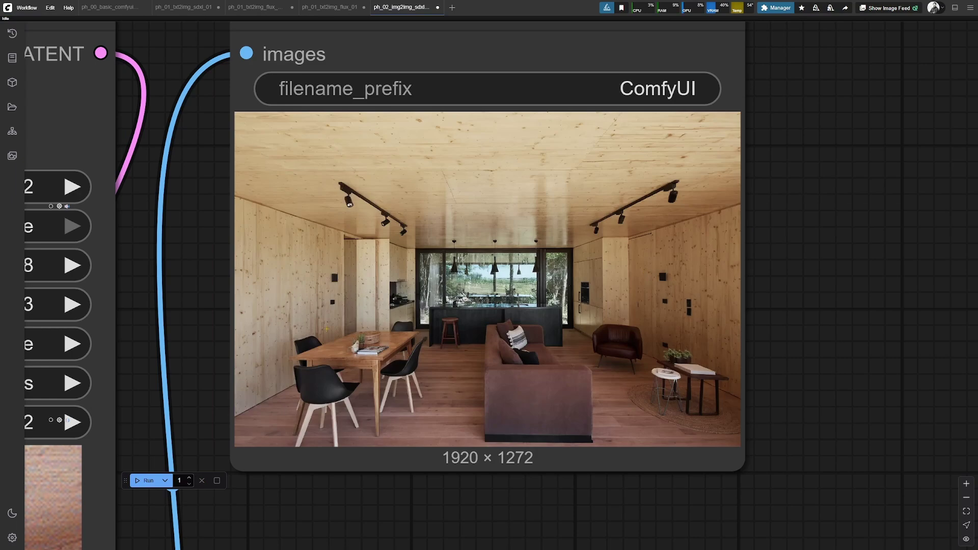
Inspect the near-identical 0.12 output, then bring up the AlxArchviz_BASIC folder window
drag(423, 387, 605, 348)
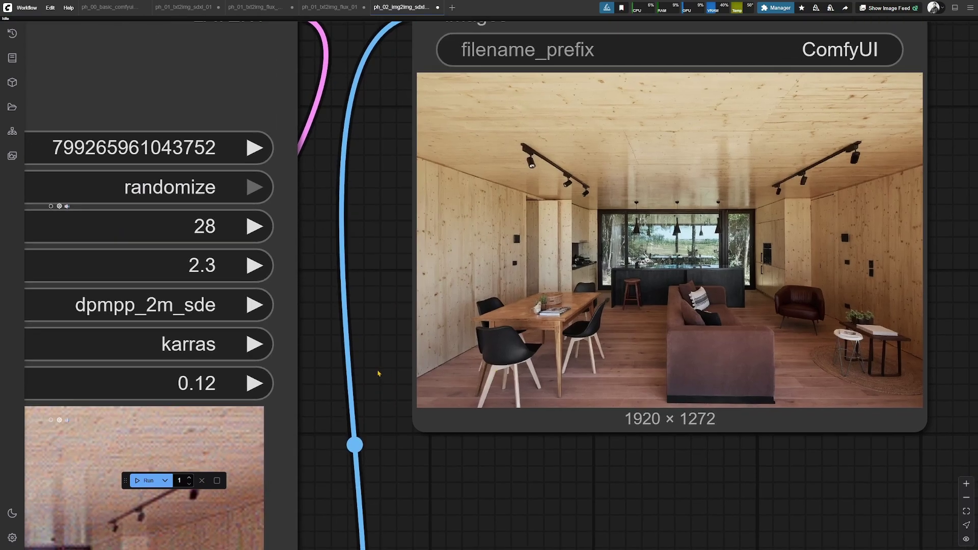
drag(375, 373, 465, 369)
scroll(317, 381, down, 8)
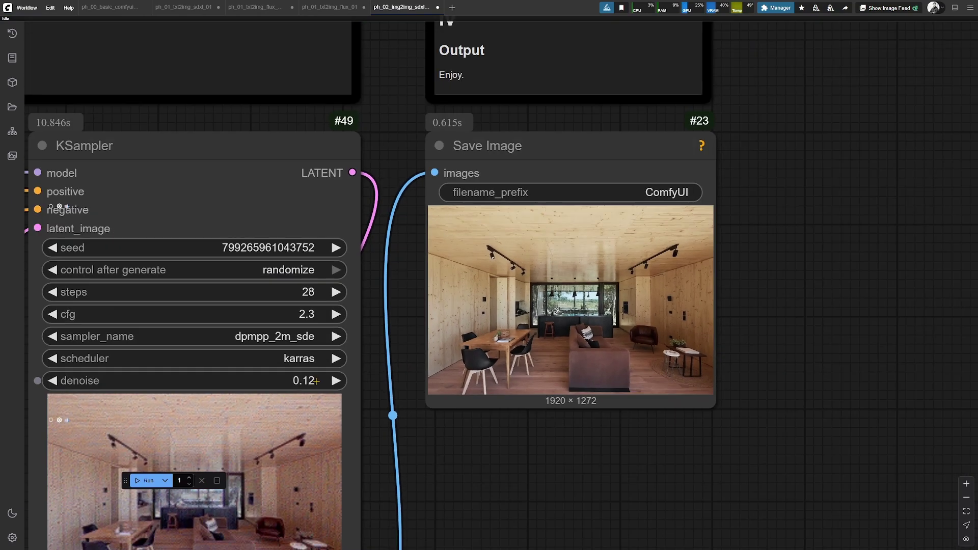
scroll(544, 334, up, 8)
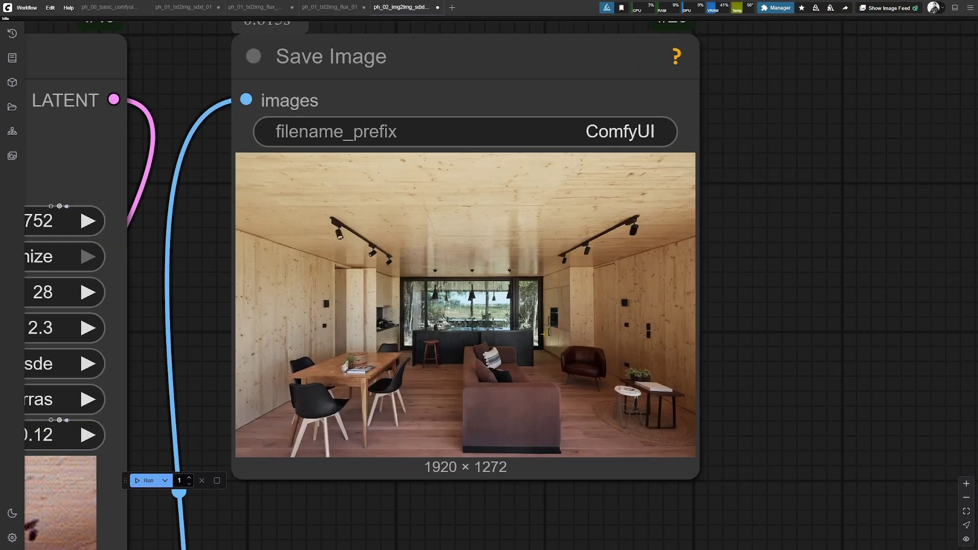
click(295, 541)
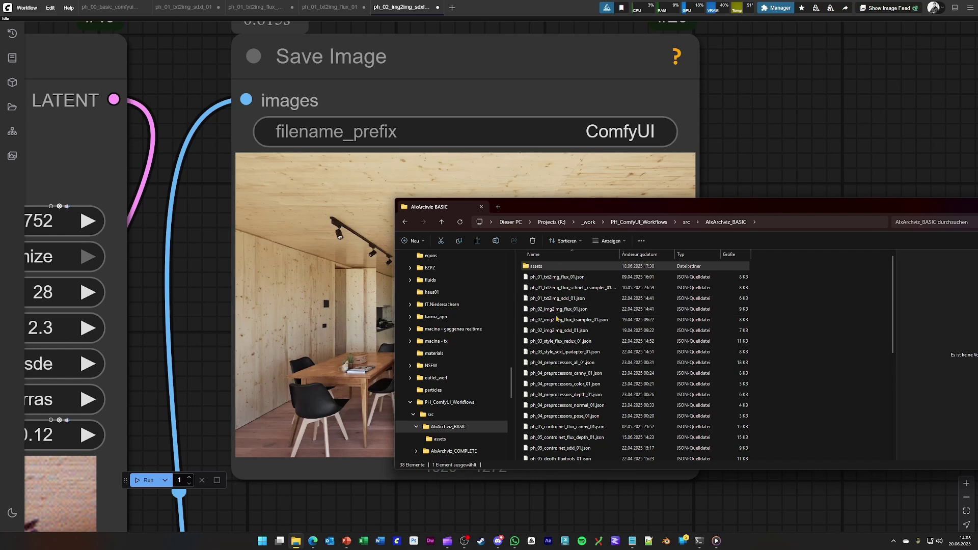
Load ph_02_img2img_flux_01.json from Explorer into ComfyUI as a new Flux workflow tab
click(561, 310)
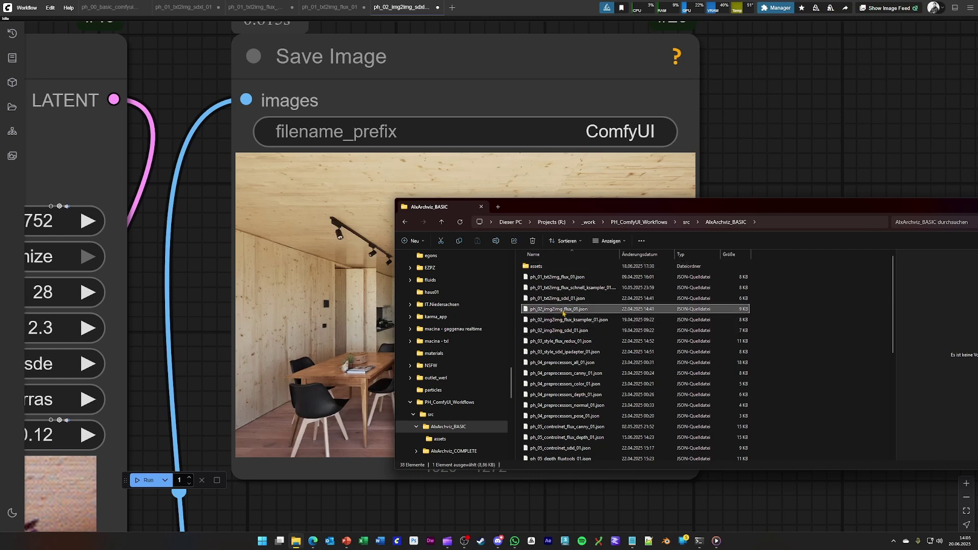
click(739, 149)
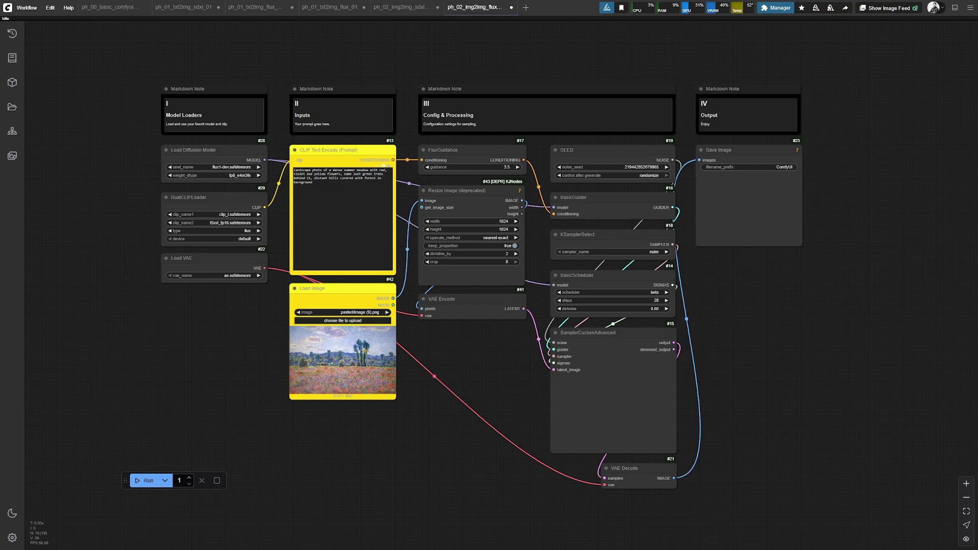
Run the Flux img2img workflow on the flower painting at denoise 0.60
click(147, 480)
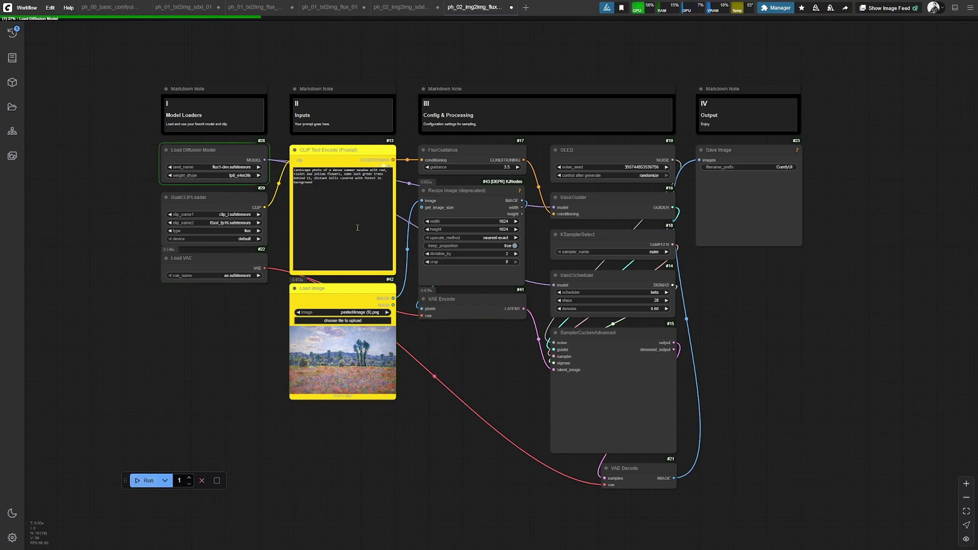
scroll(360, 147, up, 7)
scroll(269, 193, down, 2)
scroll(295, 179, up, 3)
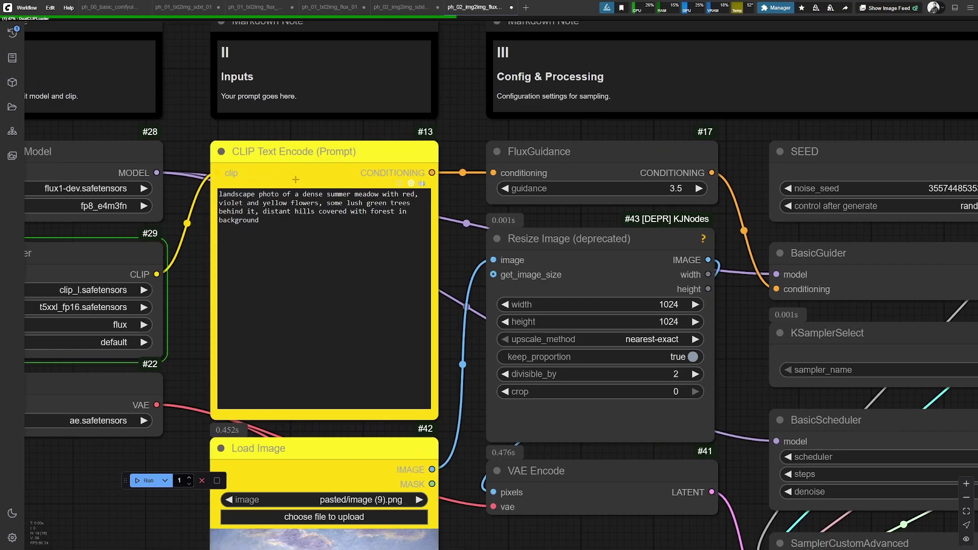
Review the prompt node and sampler preview until the 1024×648 meadow image is saved
click(286, 204)
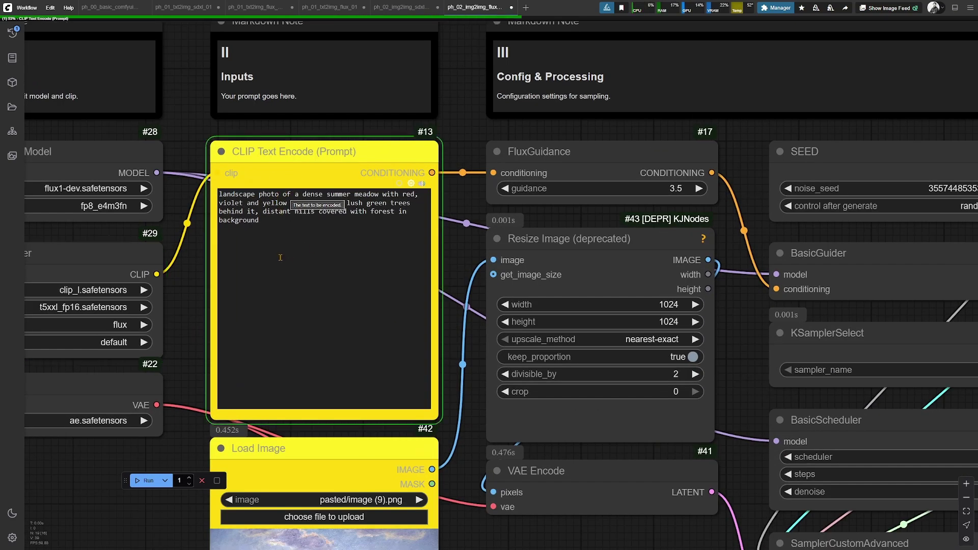
scroll(306, 260, down, 8)
scroll(624, 367, up, 5)
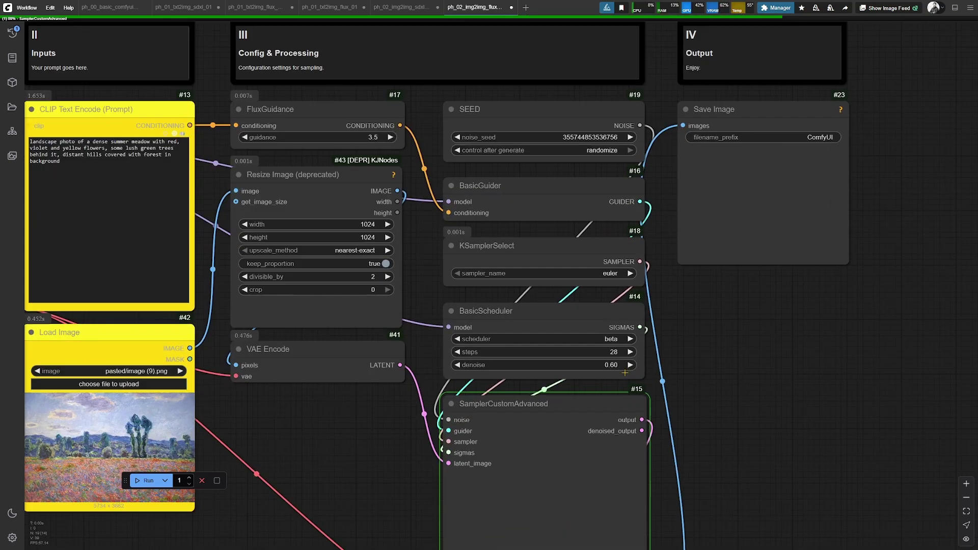
scroll(615, 368, up, 4)
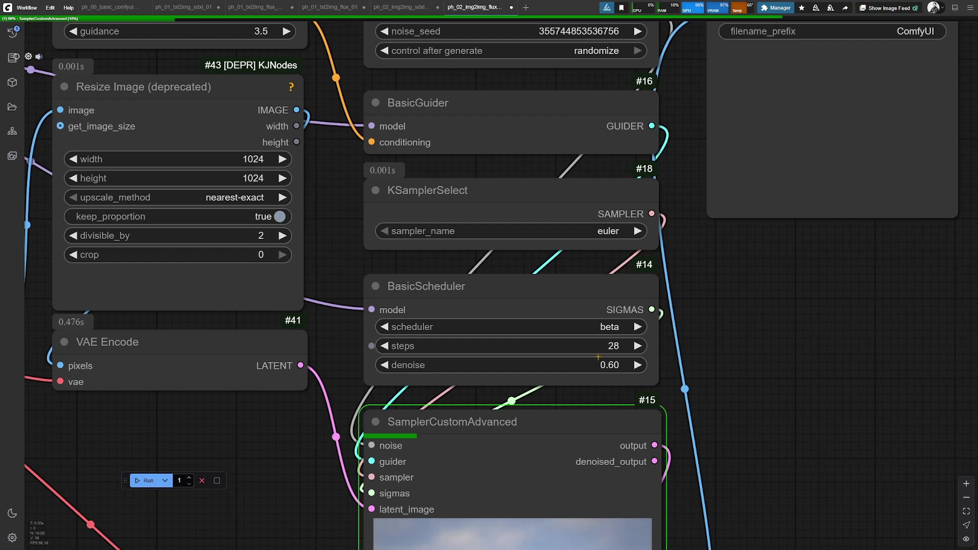
scroll(579, 359, down, 2)
scroll(579, 359, down, 4)
scroll(574, 367, down, 1)
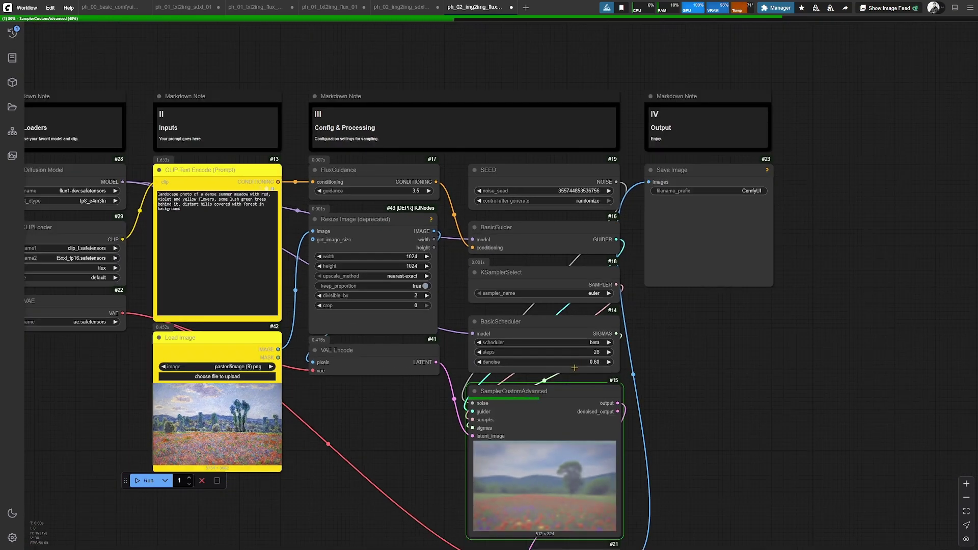
drag(689, 329, 657, 342)
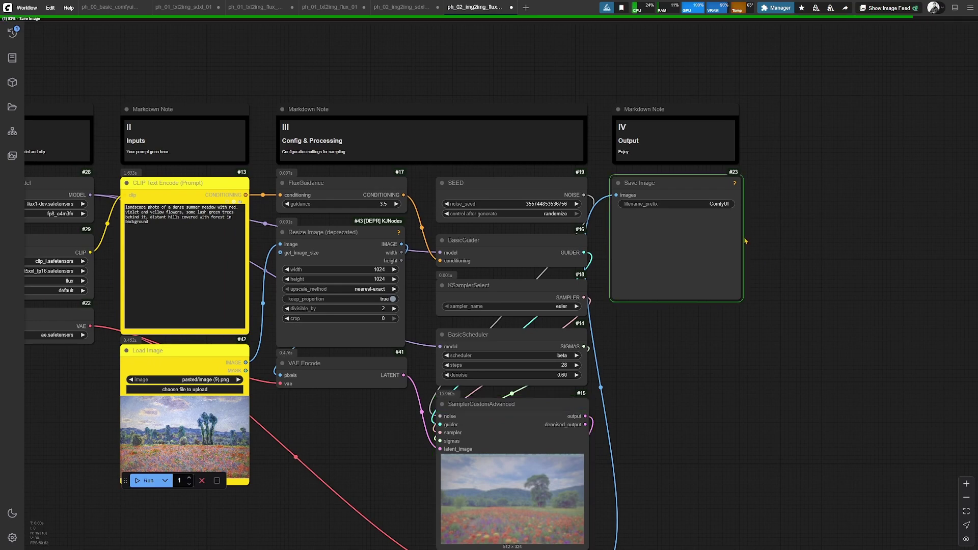
scroll(565, 346, up, 2)
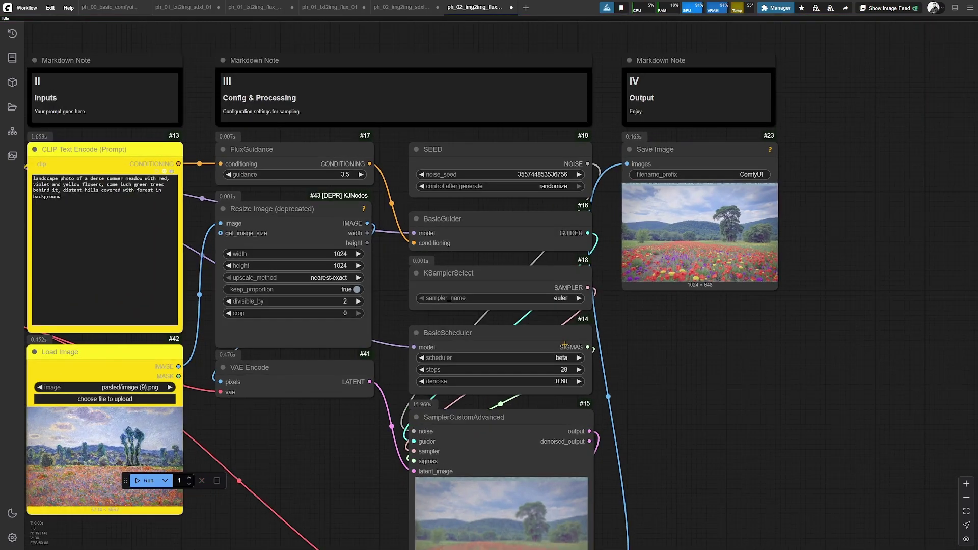
Rerun the Flux workflow at denoise 0.47 and zoom into the new saved meadow image
drag(555, 382, 610, 348)
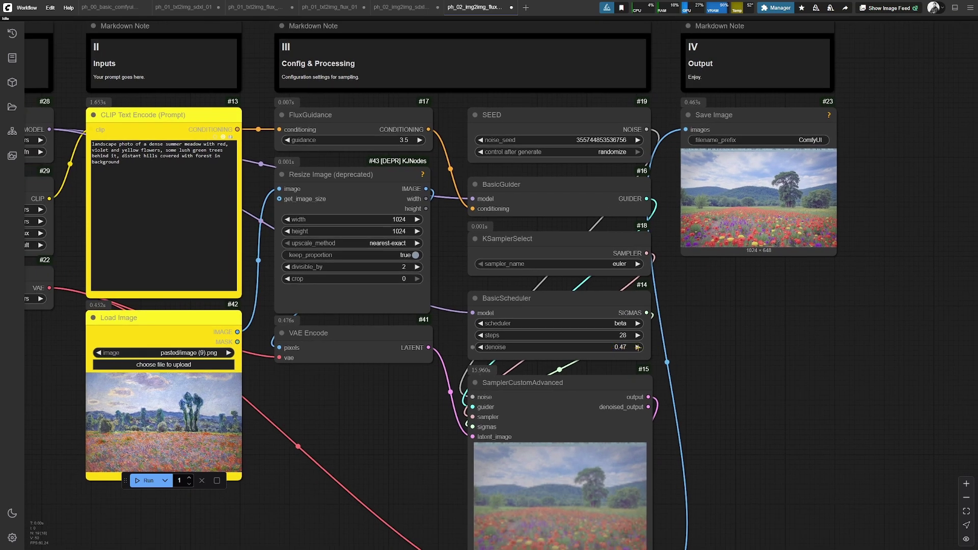
click(152, 481)
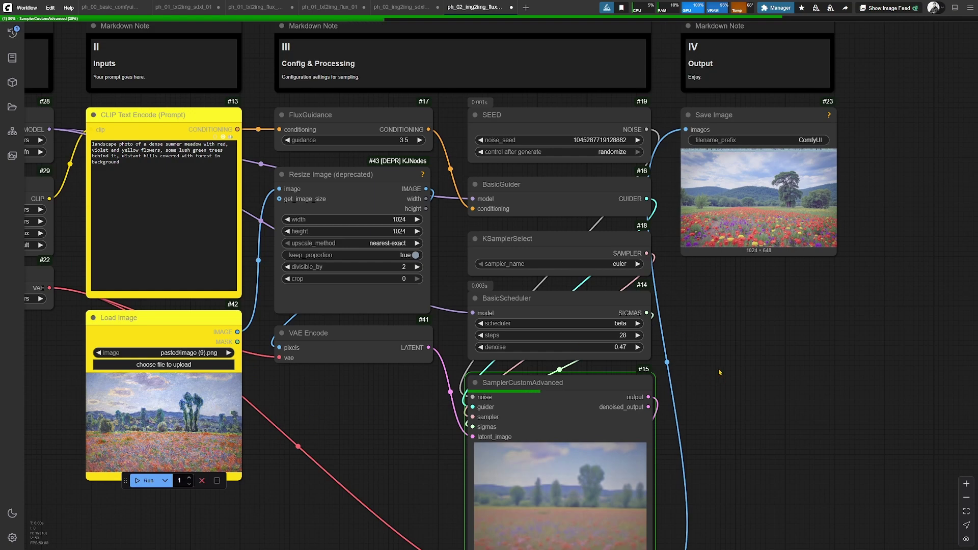
scroll(607, 382, right, 5)
scroll(661, 256, up, 5)
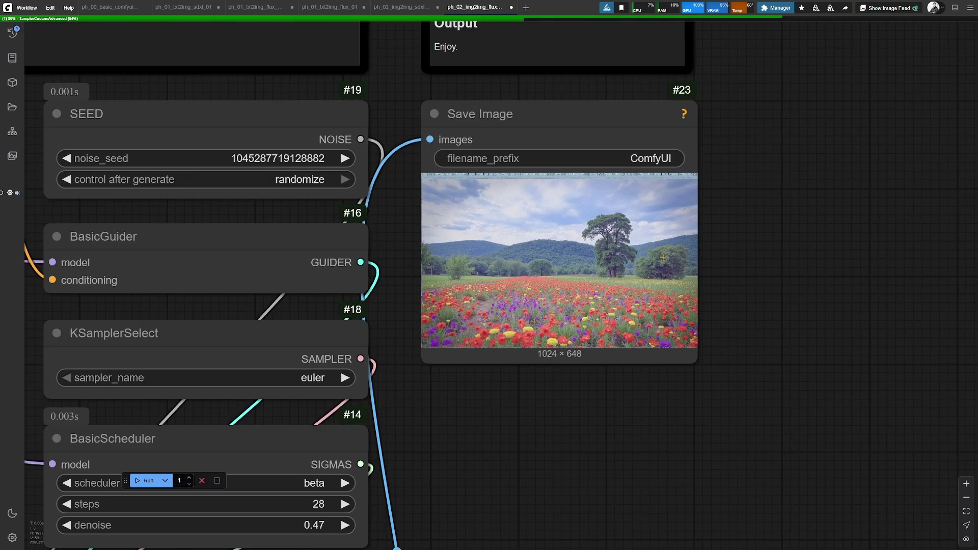
scroll(596, 235, up, 2)
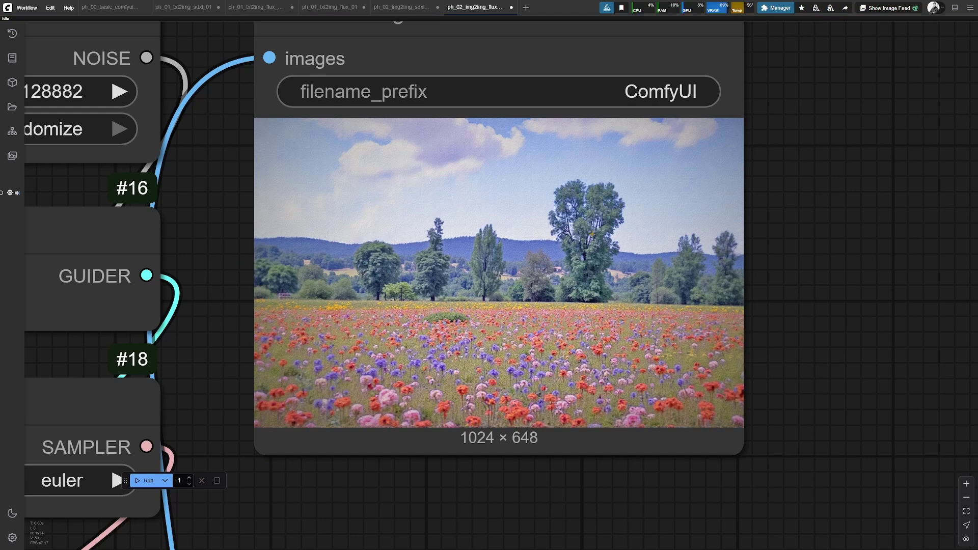
Drop ph_02_img2img_flux_ksampler_01.json from Explorer into ComfyUI and centre the new graph
key(alt+Tab)
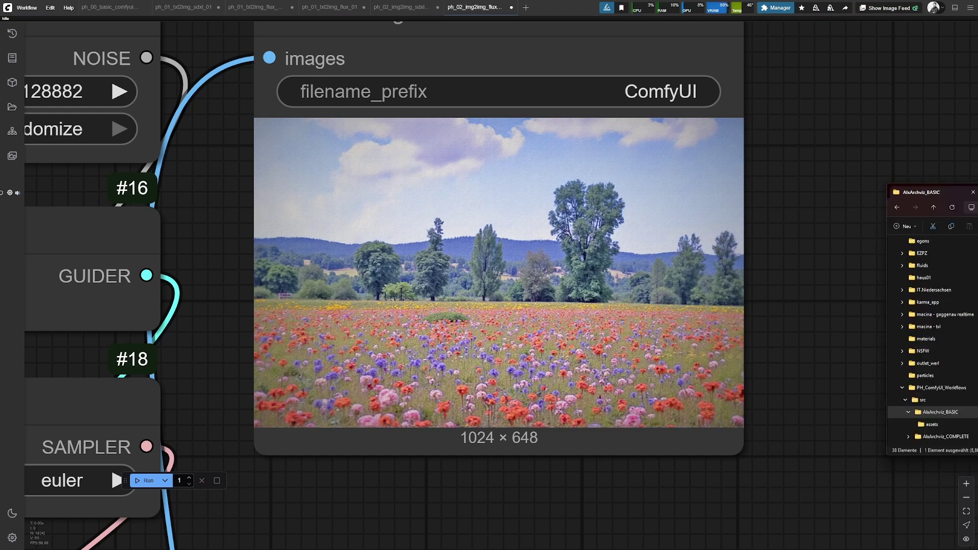
click(444, 302)
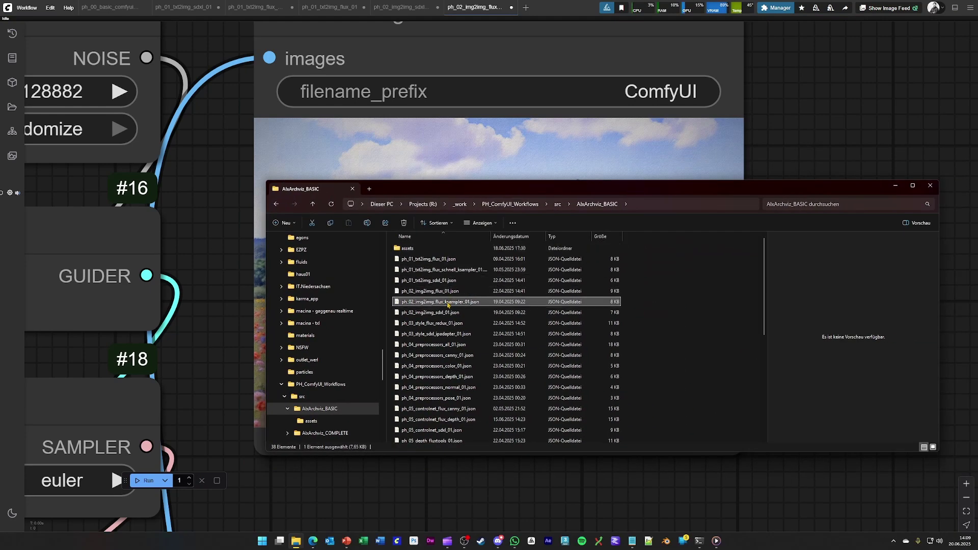
drag(446, 304, 779, 149)
scroll(731, 251, down, 3)
drag(760, 183, 631, 289)
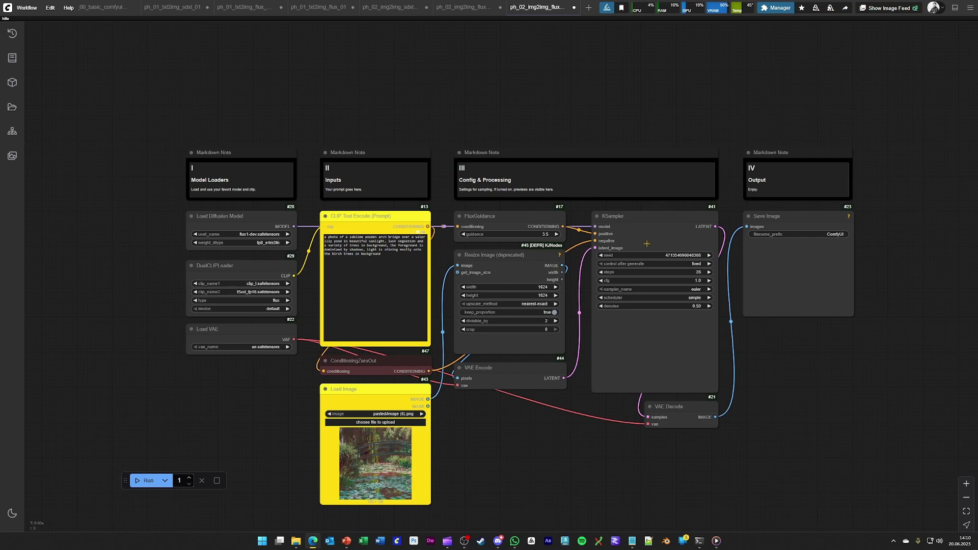
Run the Flux workflow at denoise 0.50 and inspect the 1024×1024 photo-like bridge output
scroll(518, 402, up, 2)
key(ctrl+Return)
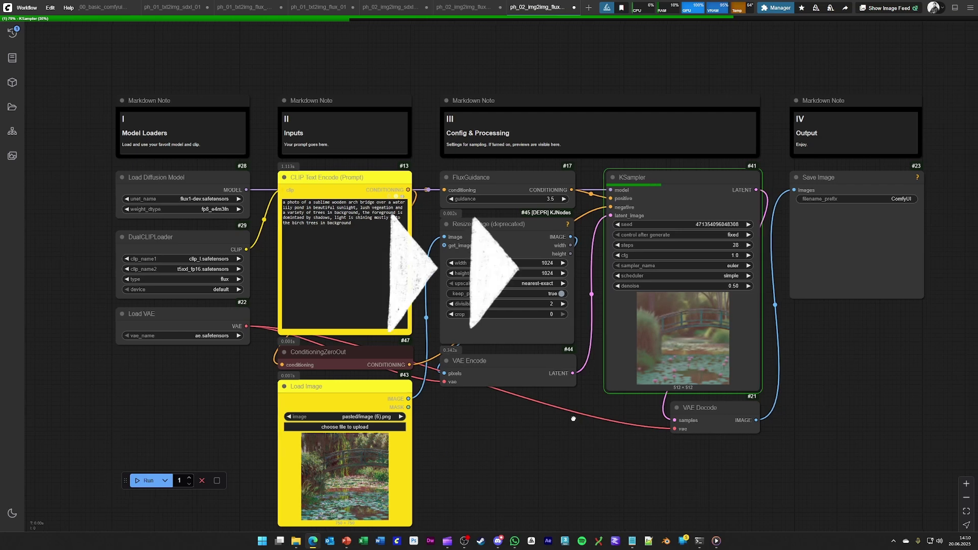
drag(584, 423, 563, 419)
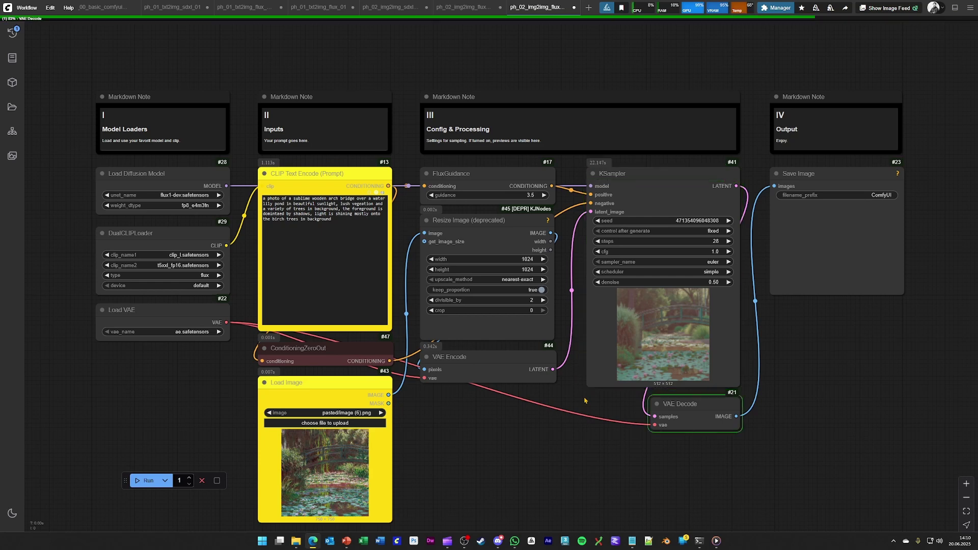
scroll(921, 231, up, 10)
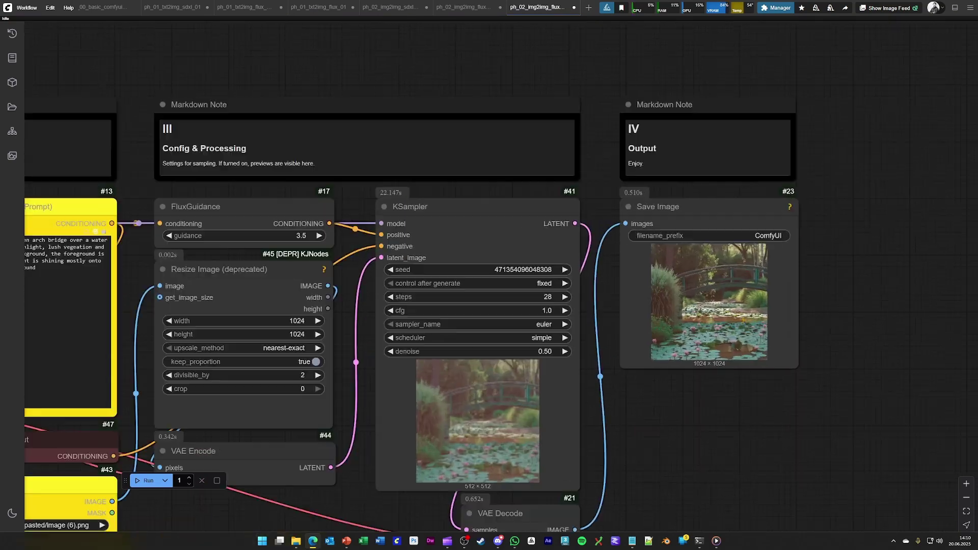
scroll(762, 313, up, 2)
scroll(721, 357, down, 12)
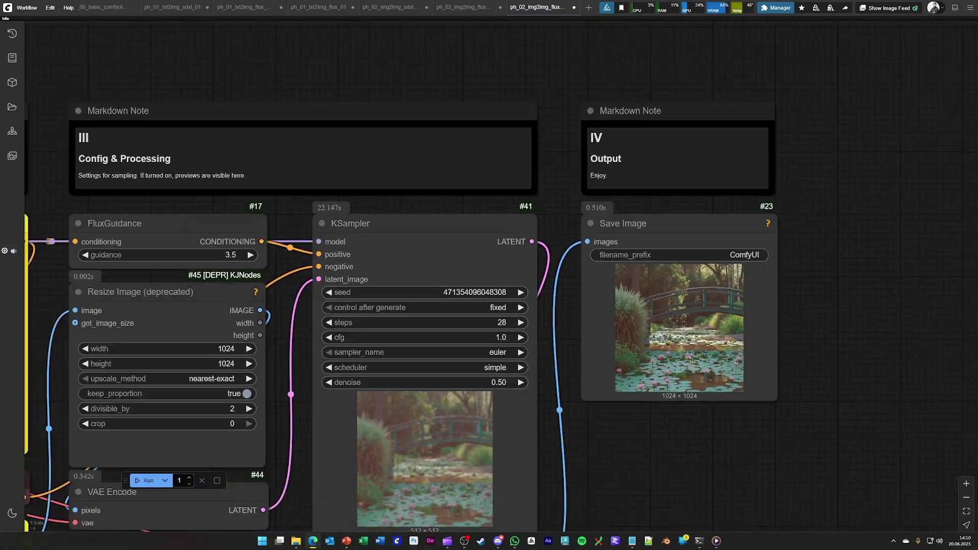
drag(585, 407, 677, 384)
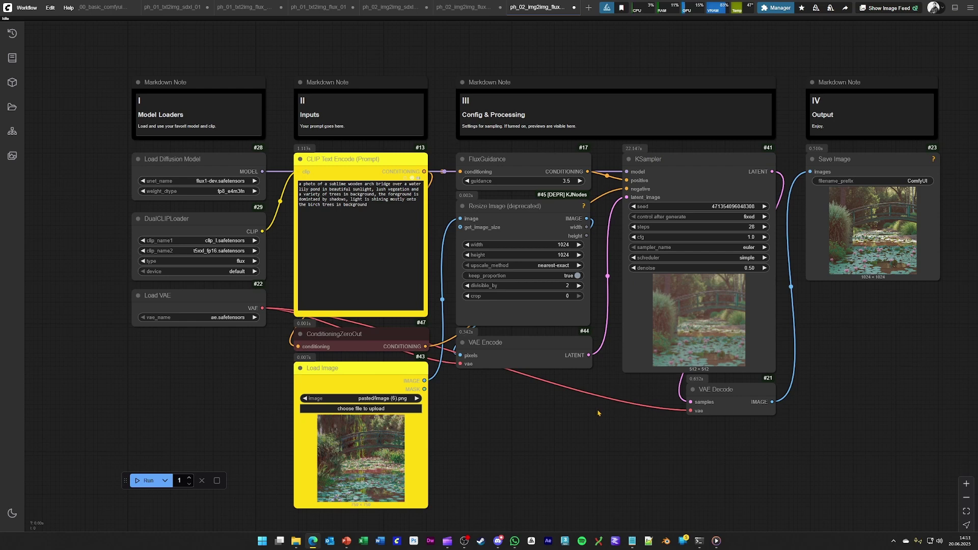
scroll(586, 403, down, 2)
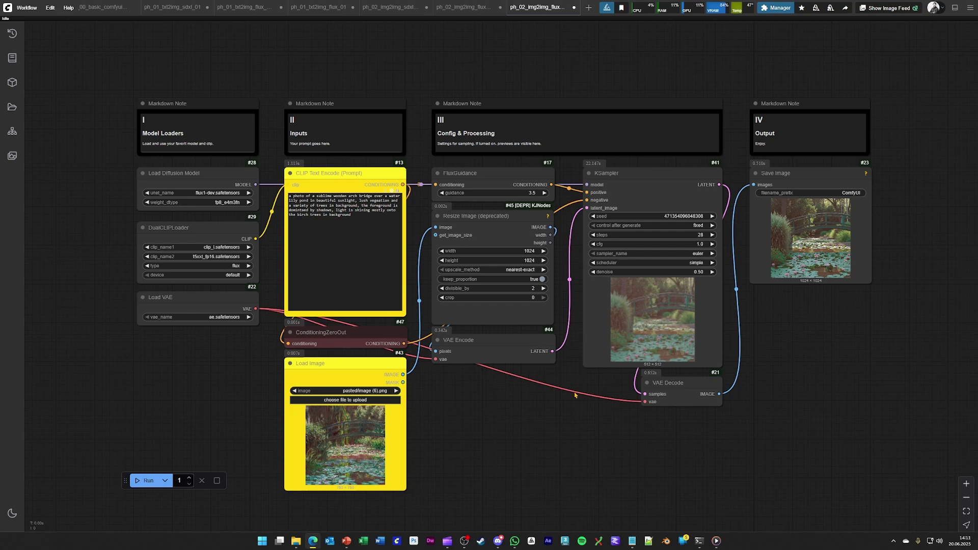
scroll(575, 395, up, 1)
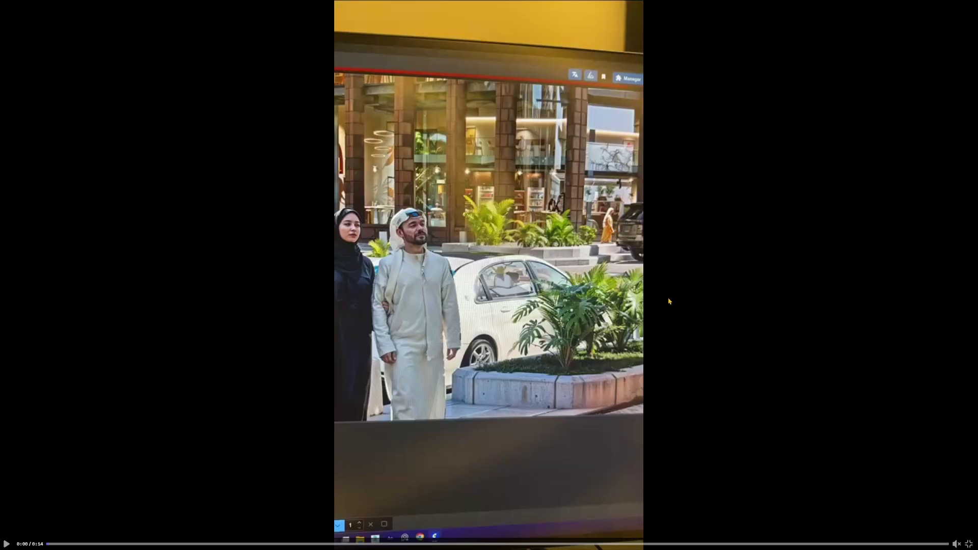
Play the 14-second example clip showing a couple beside a white car
click(512, 238)
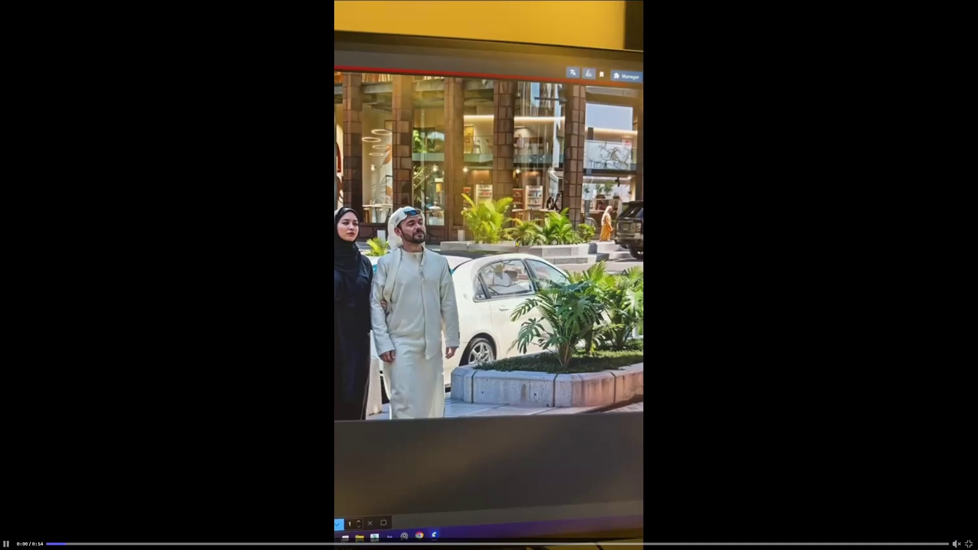